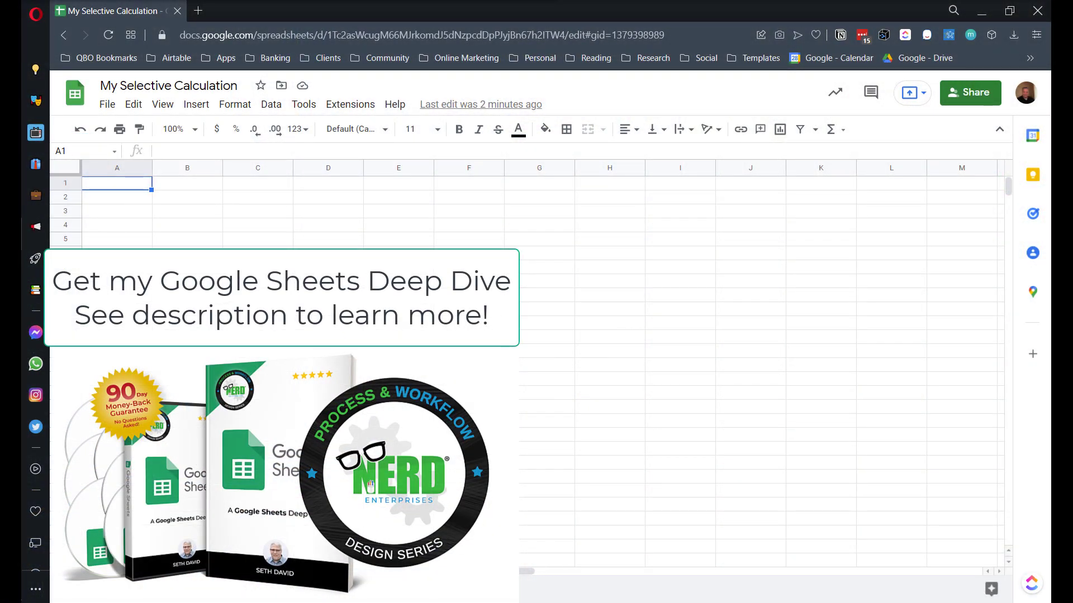
Insert a checkbox into cell C2 of the Checkboxes sheet.
click(243, 197)
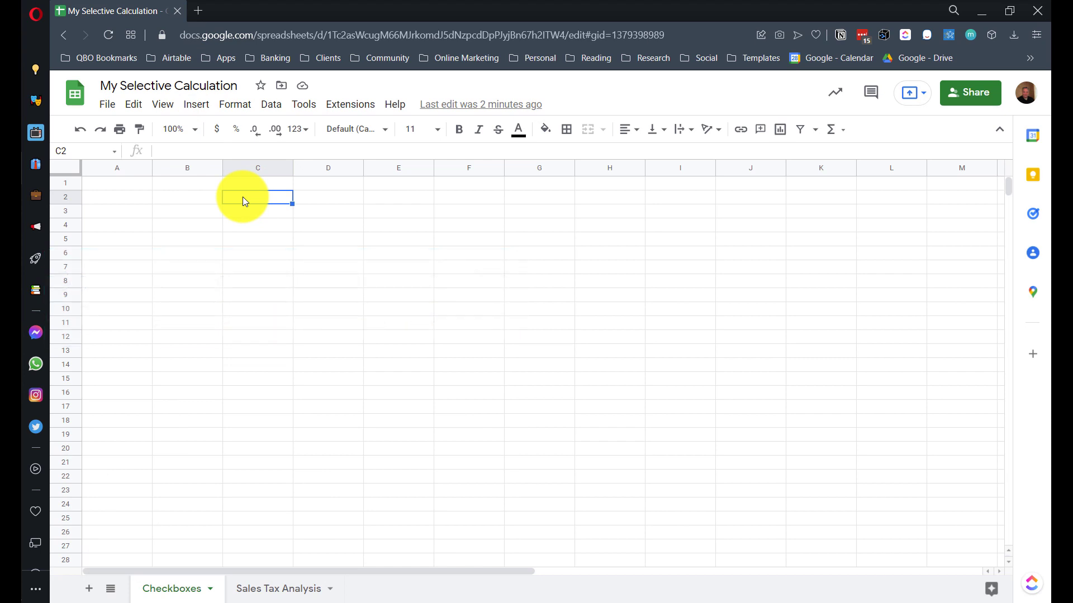
click(201, 108)
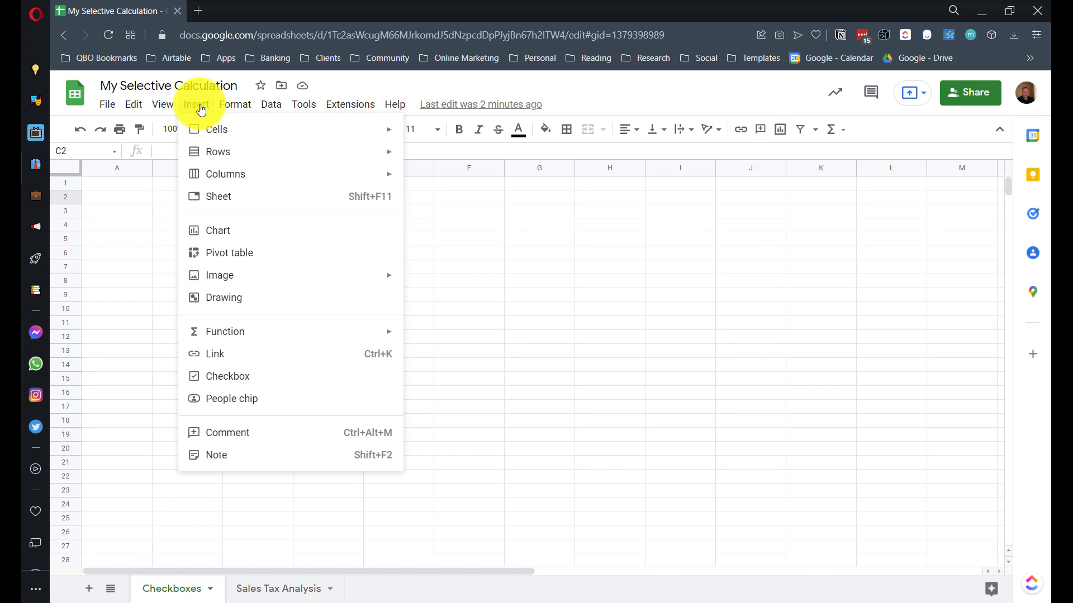
click(228, 377)
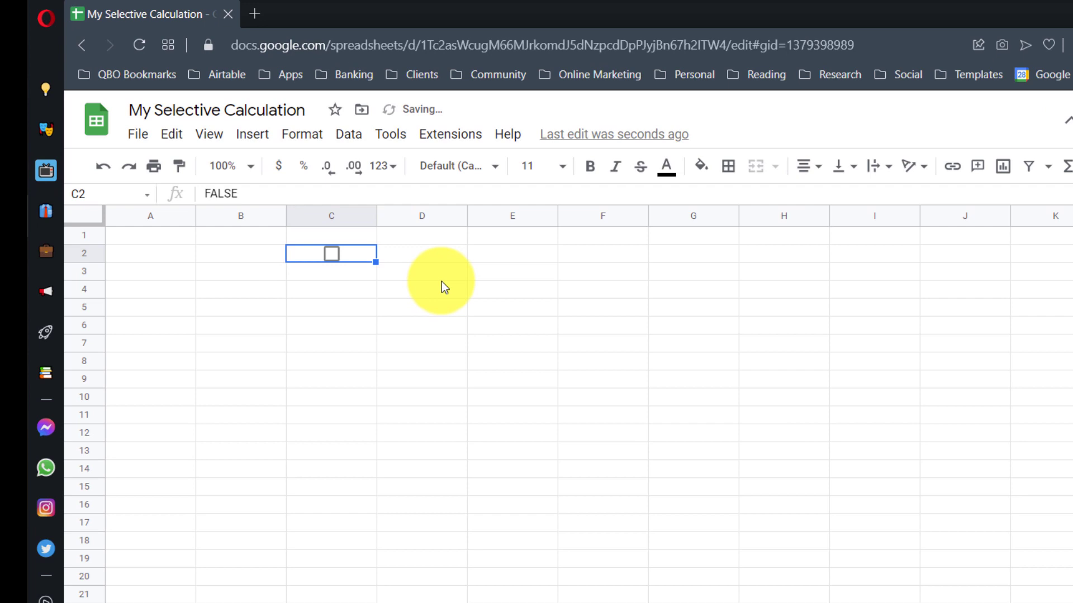
click(333, 212)
click(259, 197)
click(258, 198)
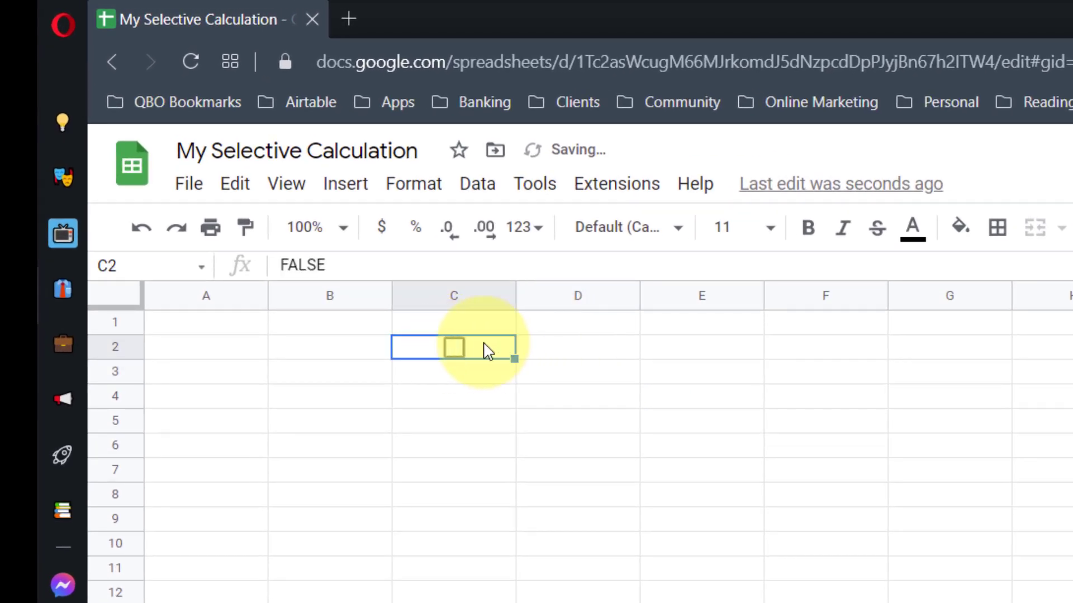
Toggle the C2 checkbox between TRUE and FALSE, leaving it ticked as TRUE.
click(456, 350)
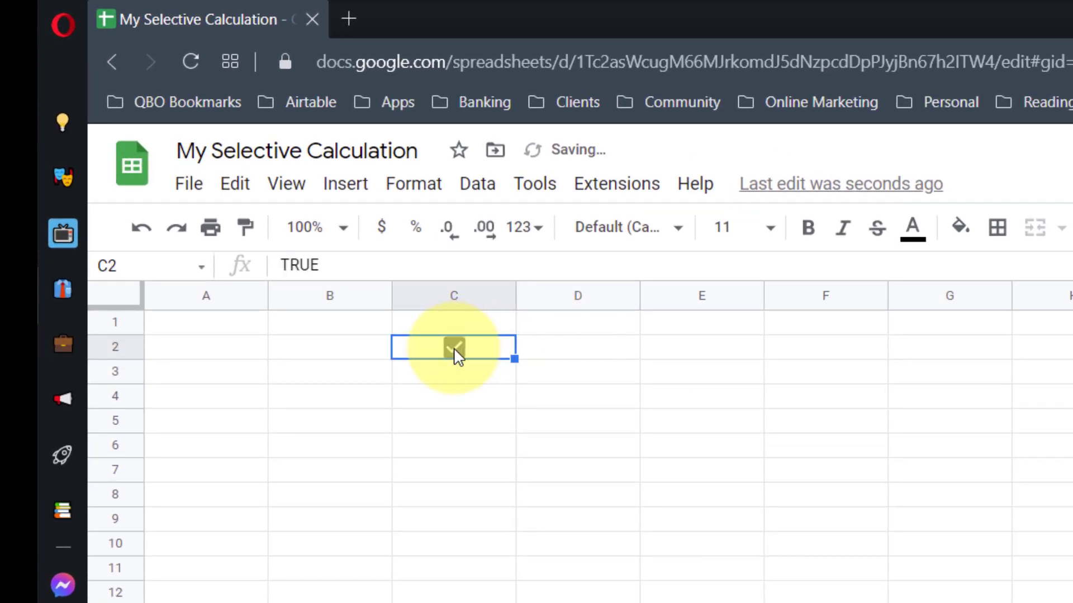
click(455, 350)
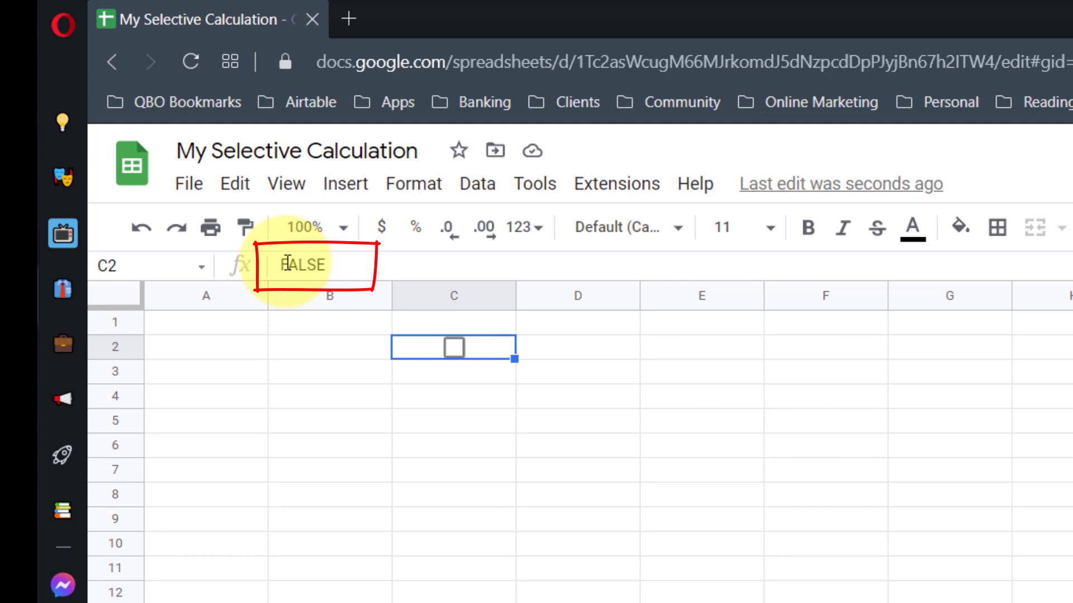
click(455, 349)
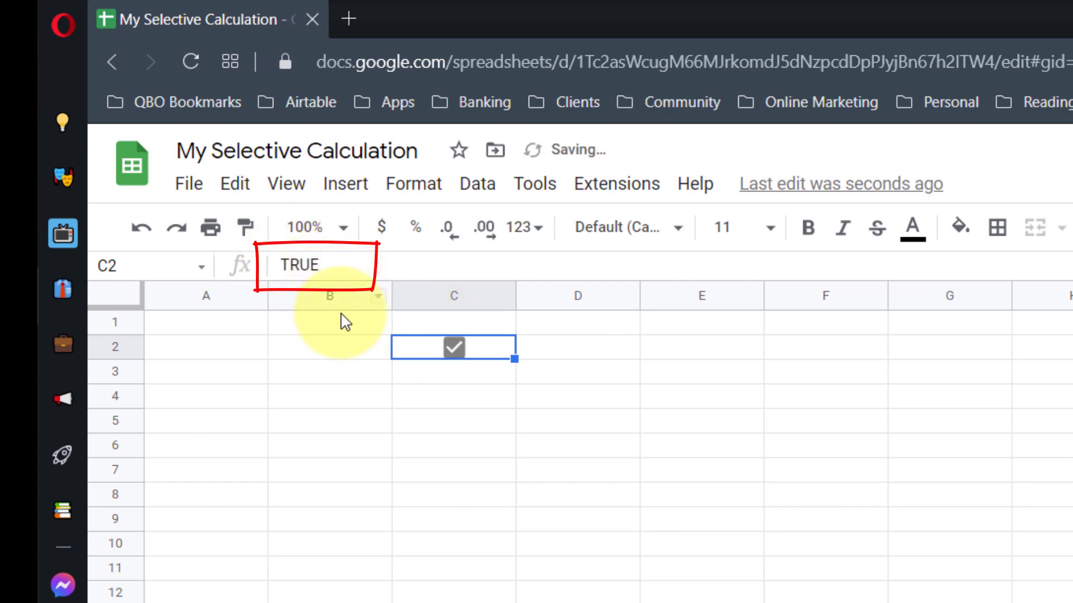
click(585, 347)
click(422, 349)
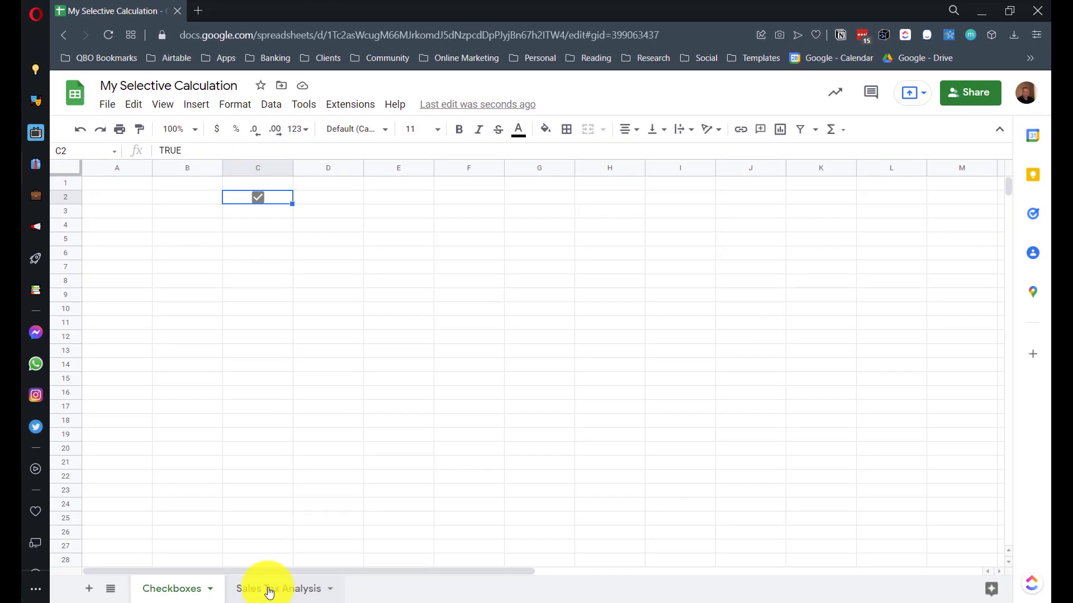
Switch to the Sales Tax Analysis sheet and check the COGS 2021 amounts and their B17 total.
click(268, 590)
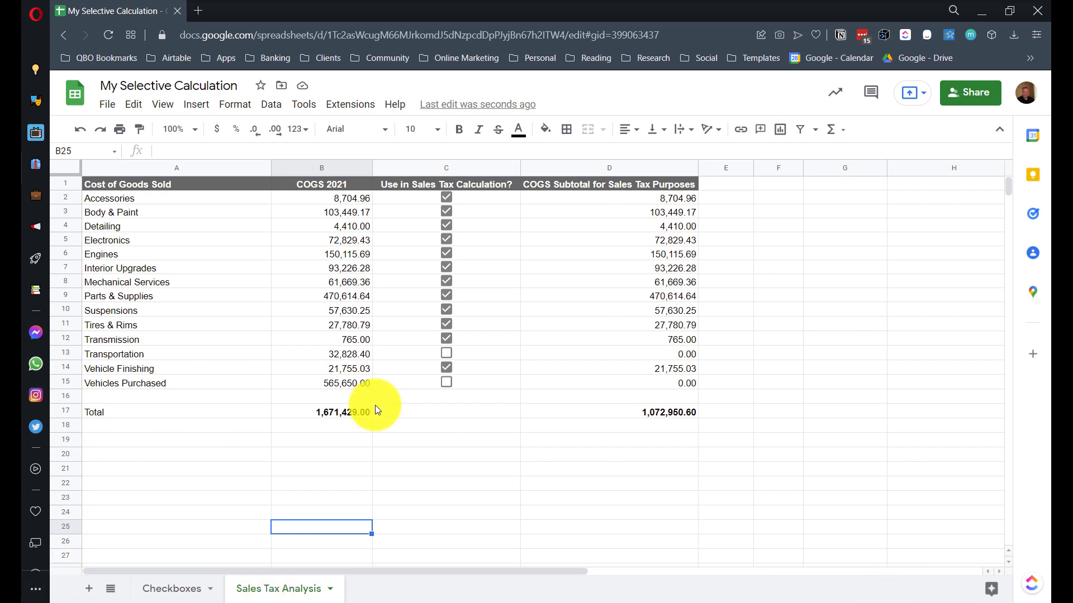
click(150, 199)
drag(336, 199, 345, 387)
click(334, 411)
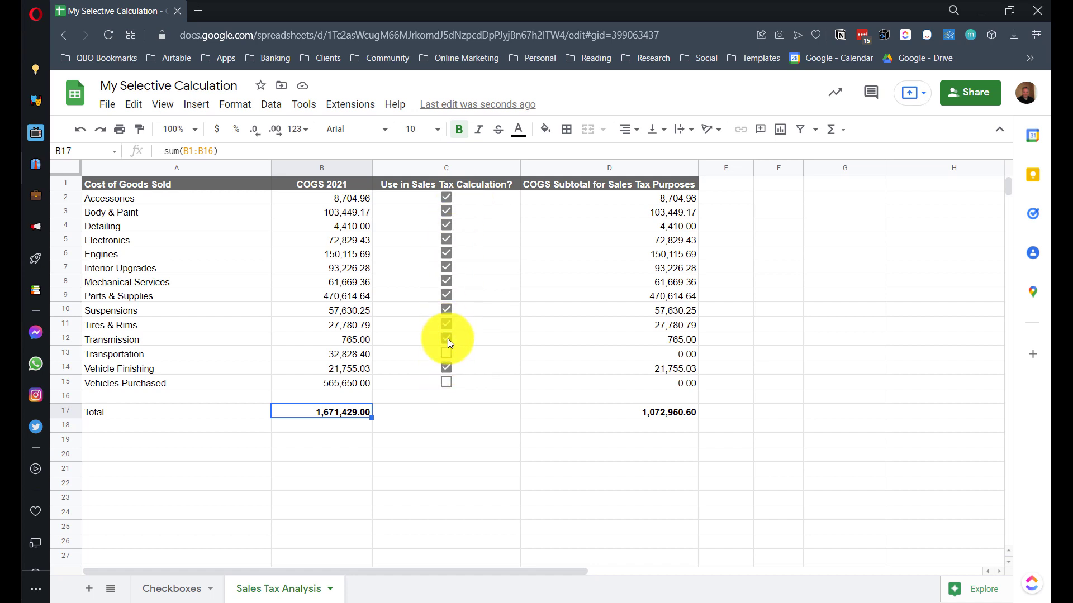
Inspect the Transportation and Vehicles Purchased amounts and the C2 and C13 checkbox cells.
click(357, 353)
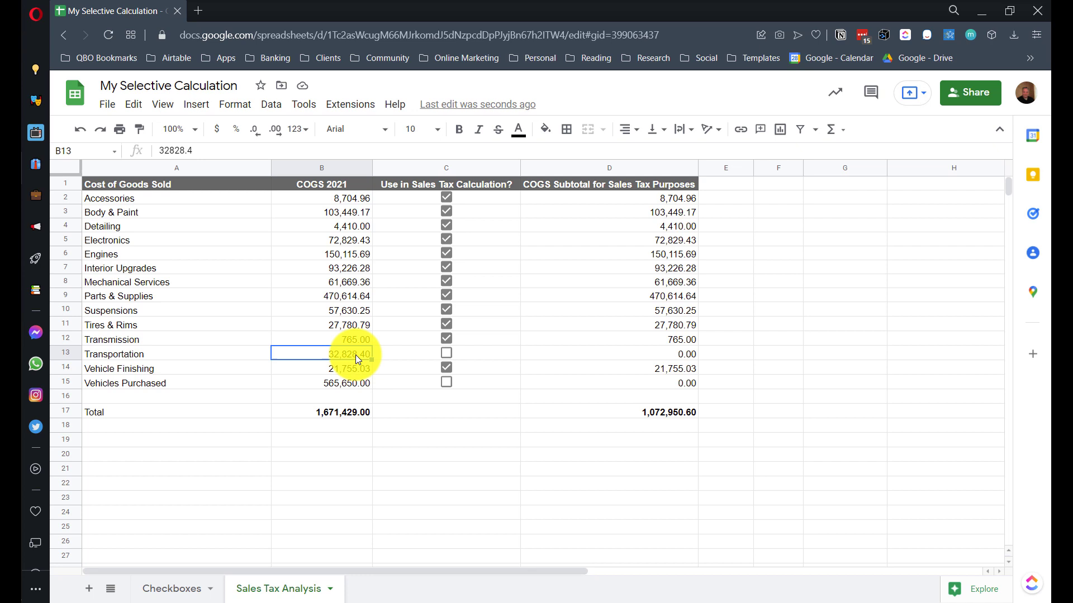
click(347, 384)
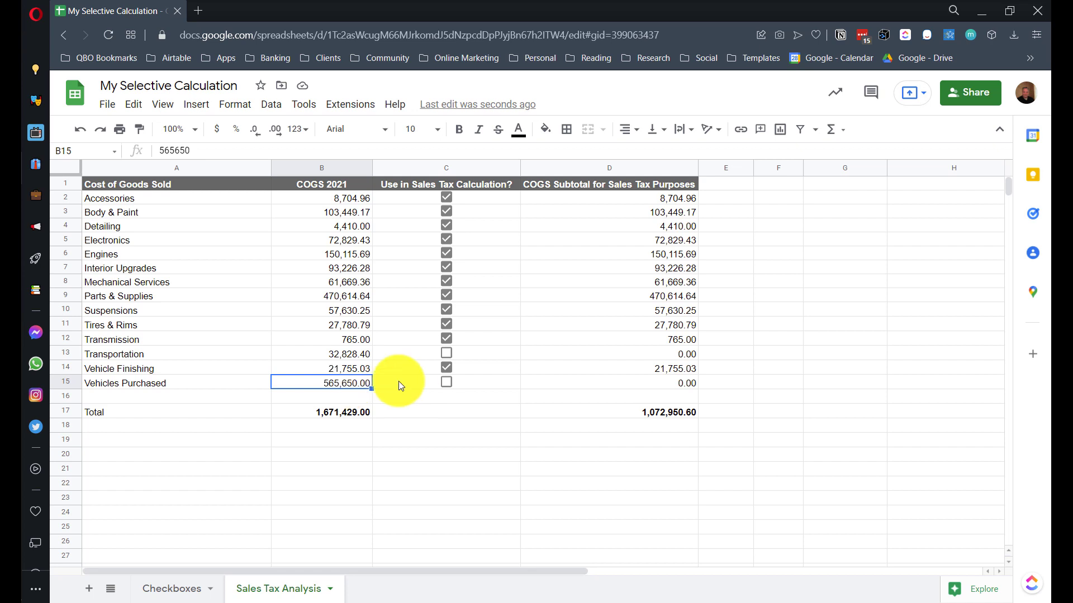
click(455, 200)
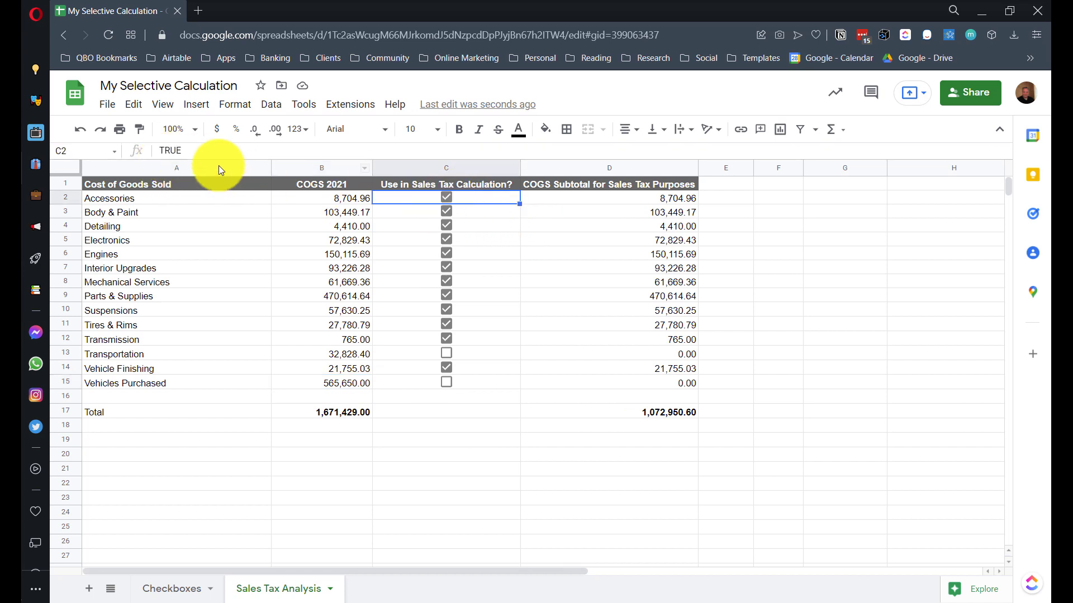
click(469, 355)
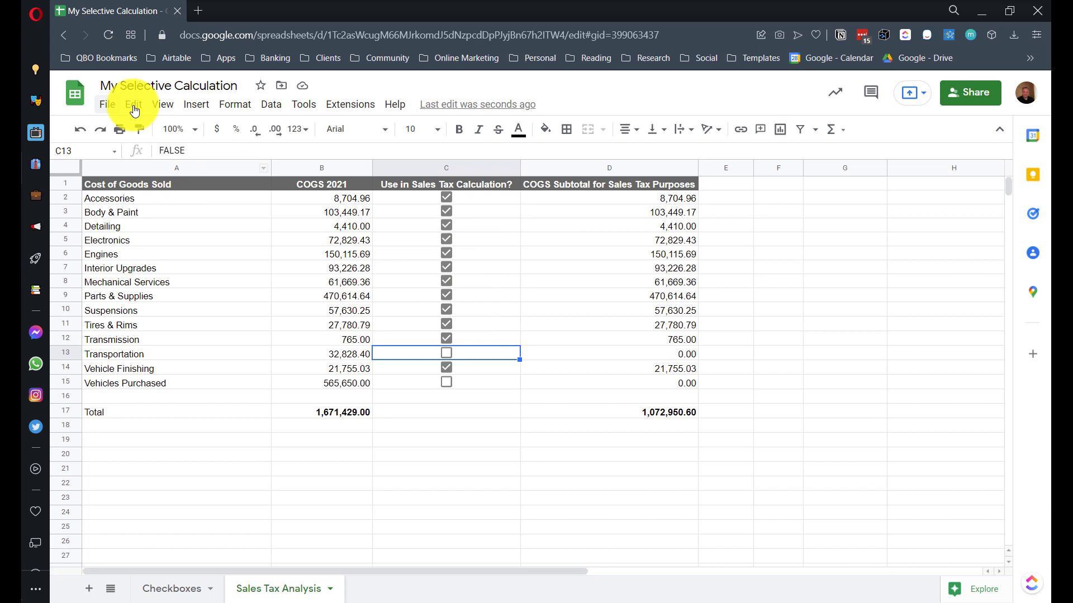
click(447, 200)
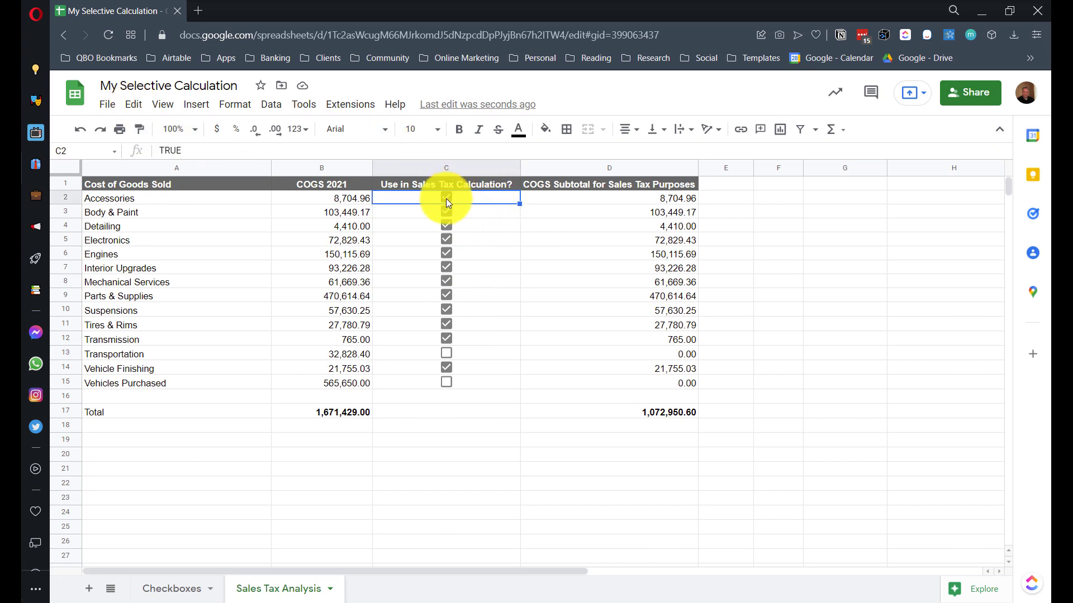
click(446, 199)
click(445, 212)
click(447, 226)
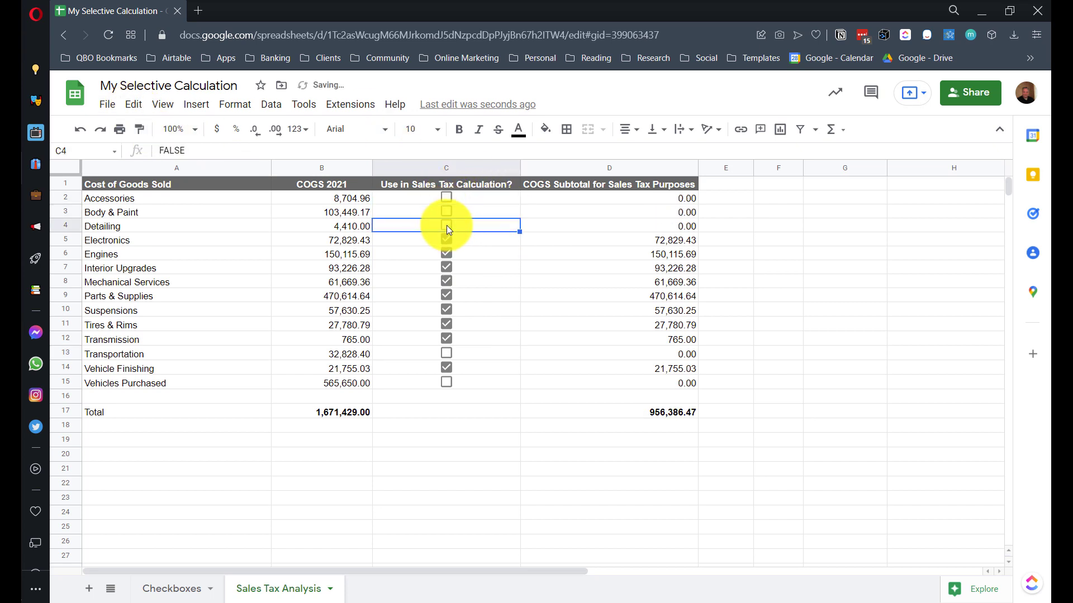
click(447, 240)
click(446, 254)
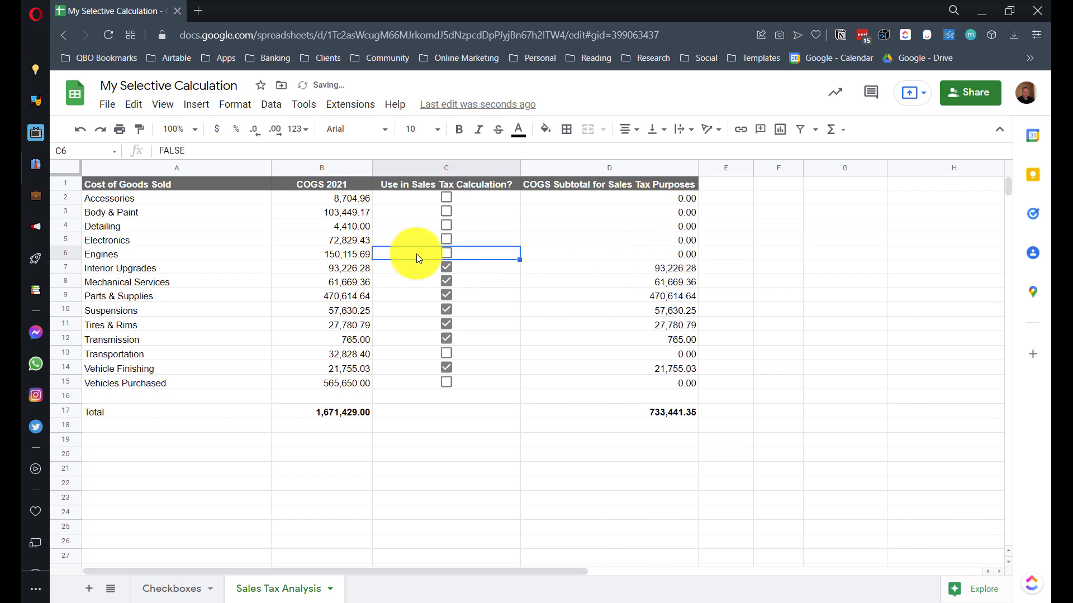
click(445, 254)
click(445, 241)
click(446, 225)
click(447, 211)
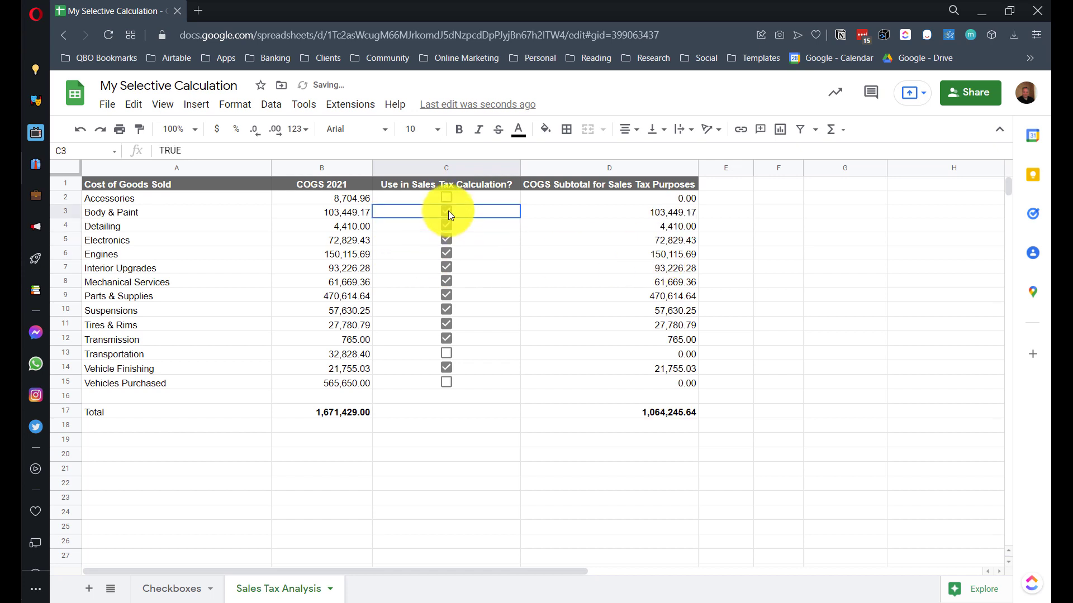
click(446, 199)
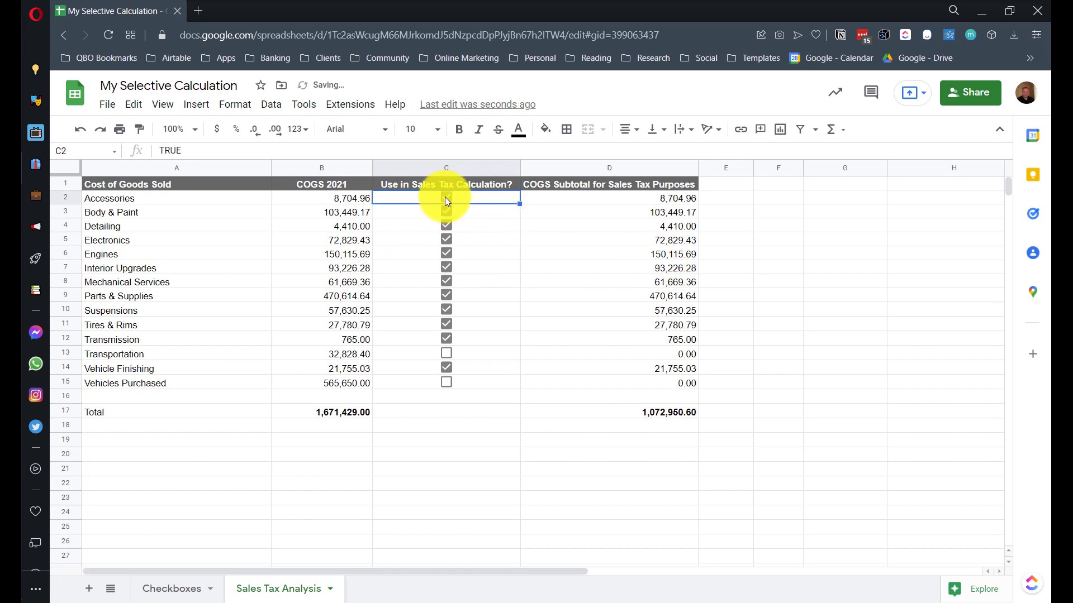
click(324, 197)
drag(323, 197, 328, 383)
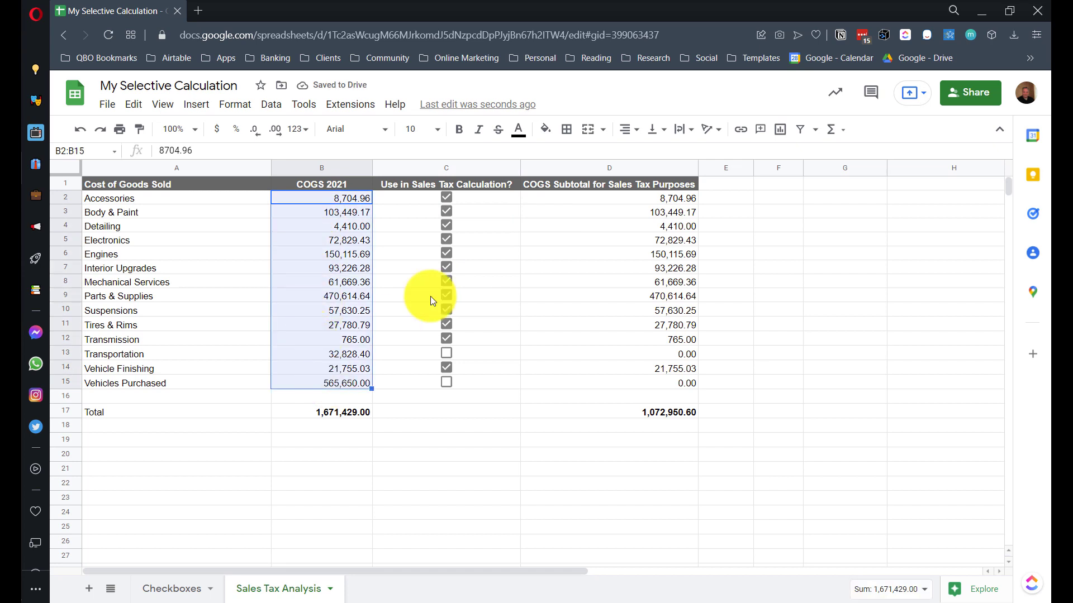
drag(575, 198, 600, 200)
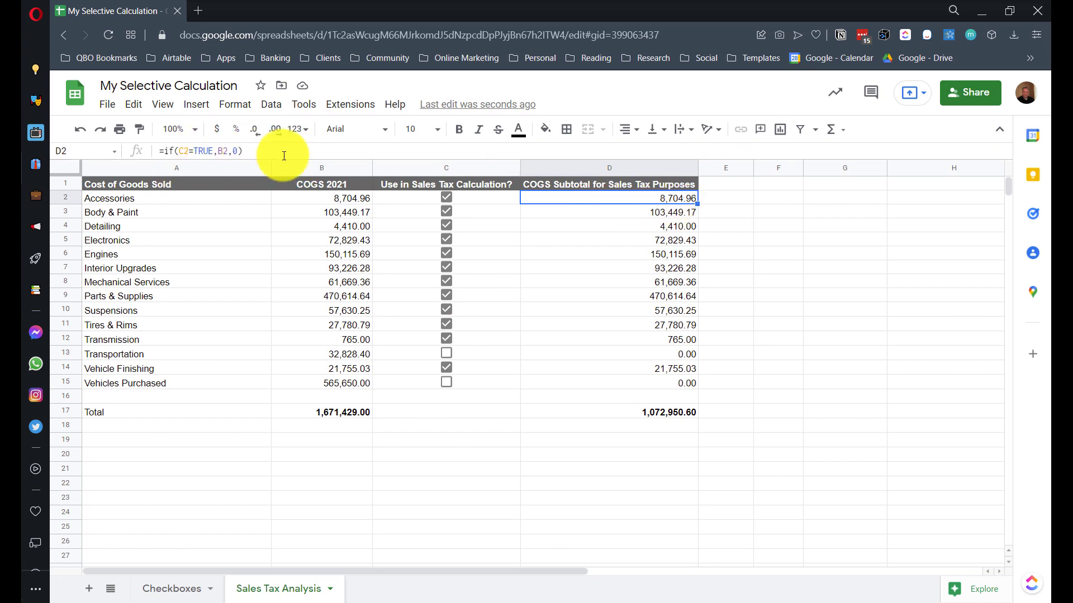
Clear the pasted formula from D2 and toggle the Accessories checkbox off and back on.
text(=if(C2=TRUE,B2,0))
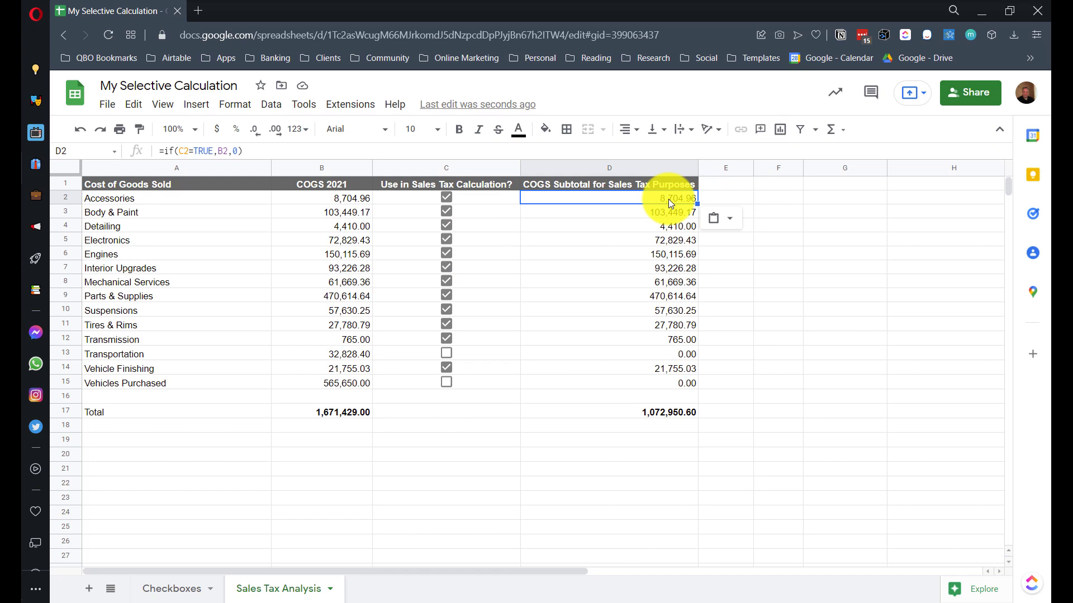
key(Delete)
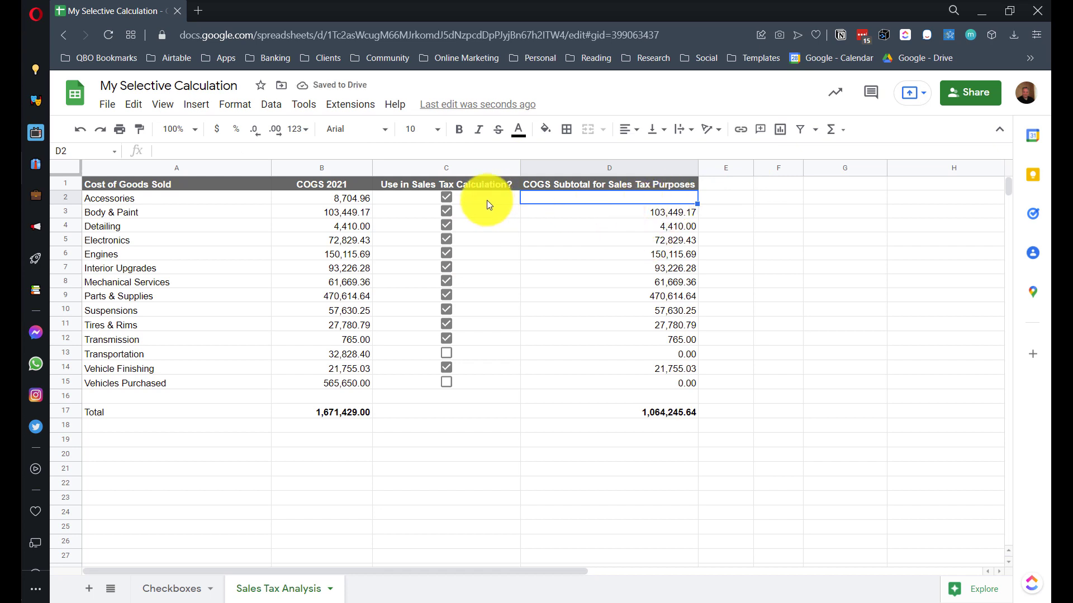
click(422, 204)
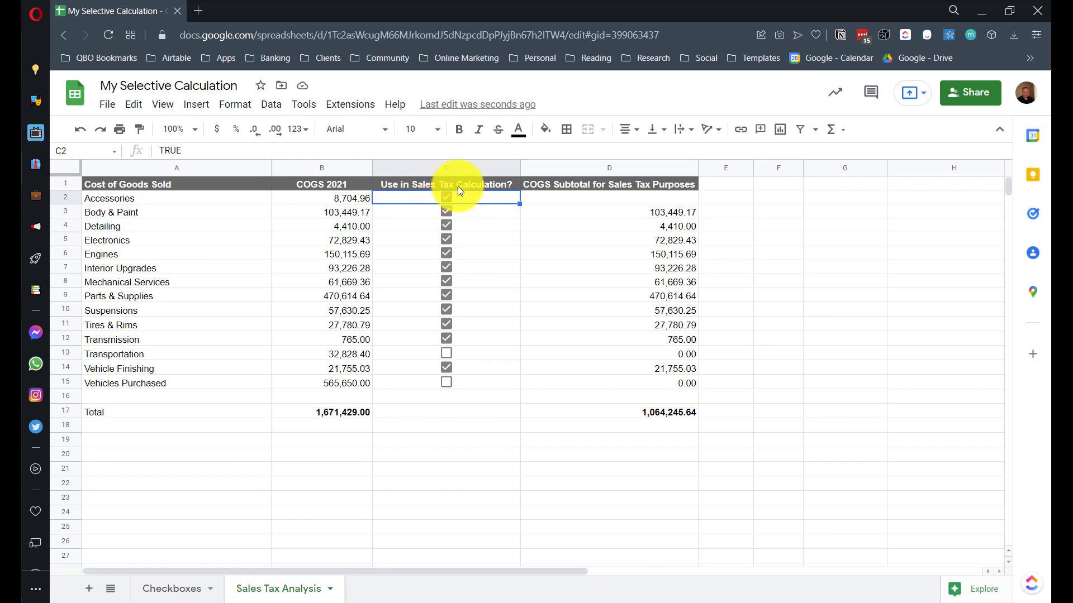
click(446, 197)
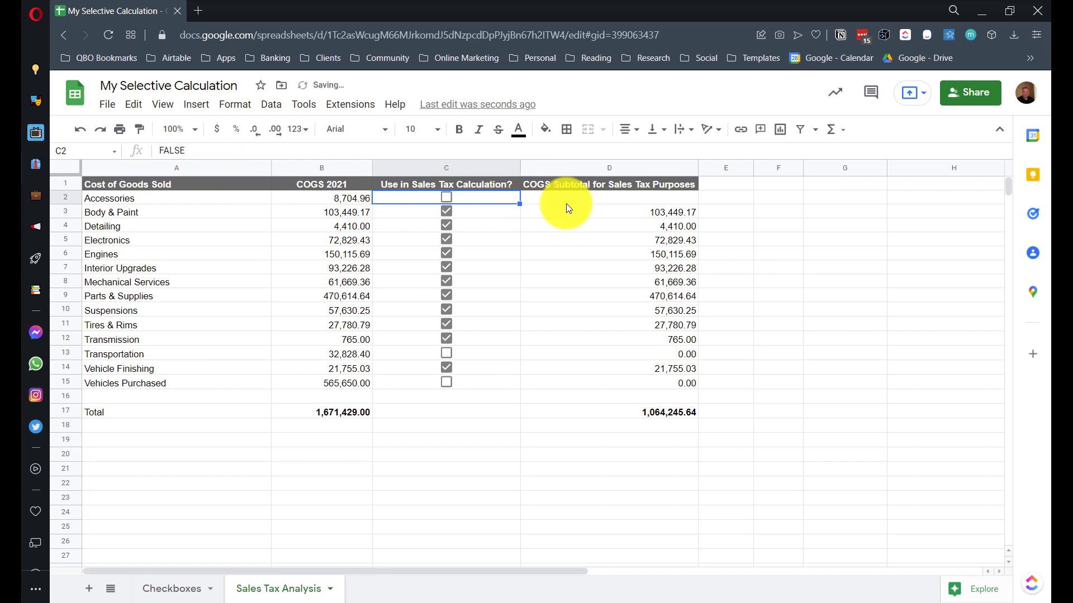
click(450, 198)
Enter =IF(C2=TRUE,B2,0) in D2 so it returns 8,704.96.
click(618, 200)
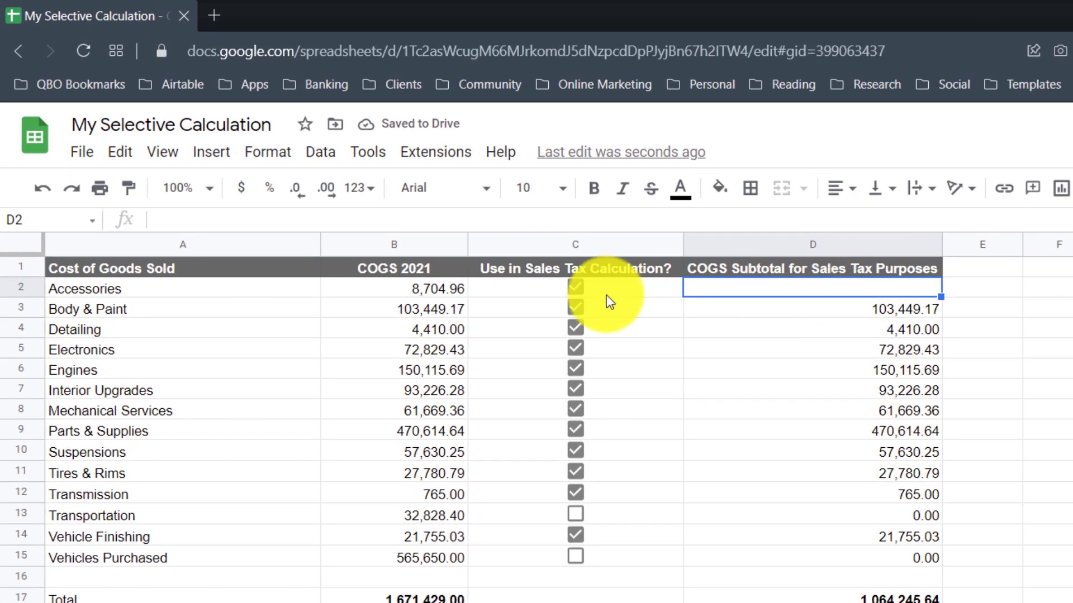
click(427, 294)
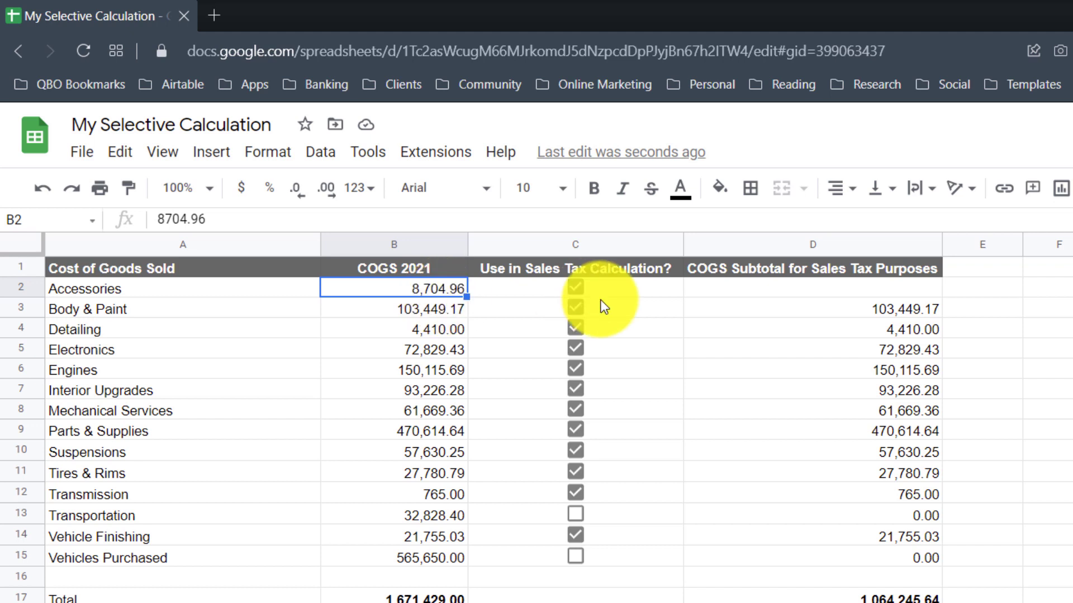
click(861, 294)
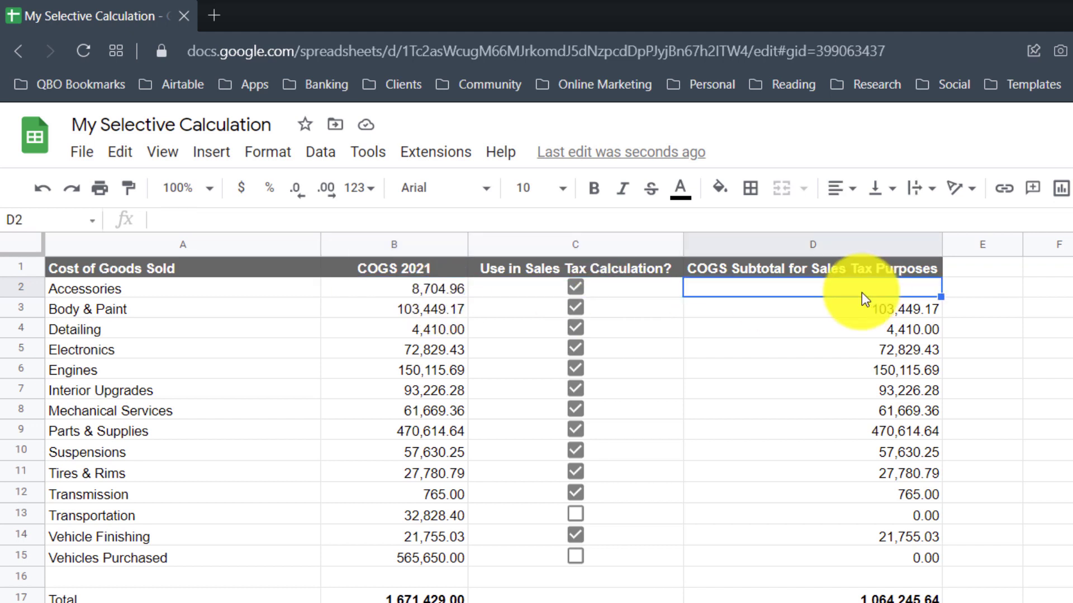
text(=if()
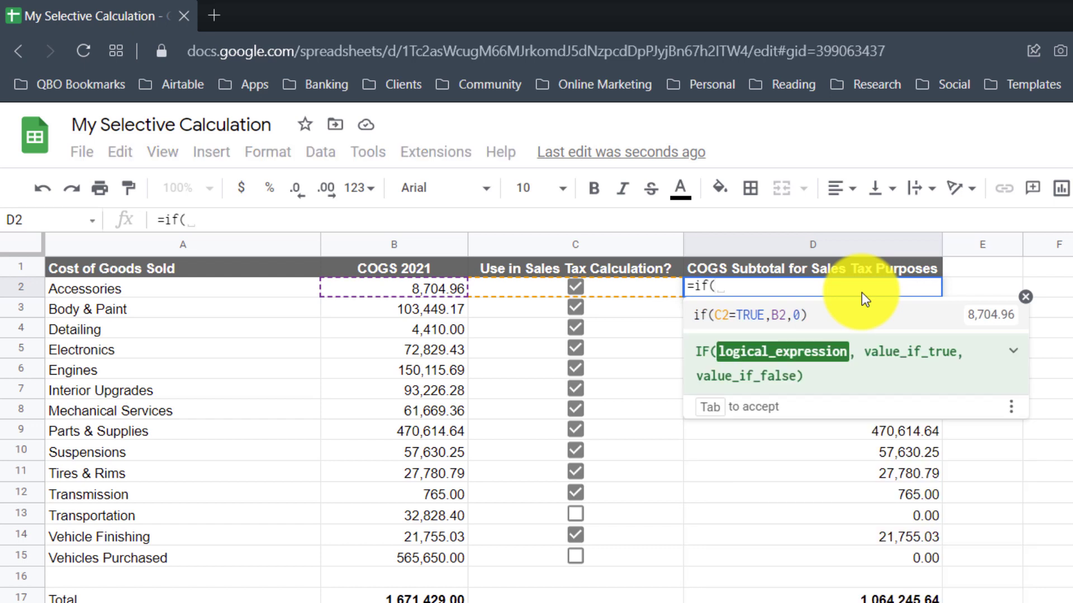
click(619, 290)
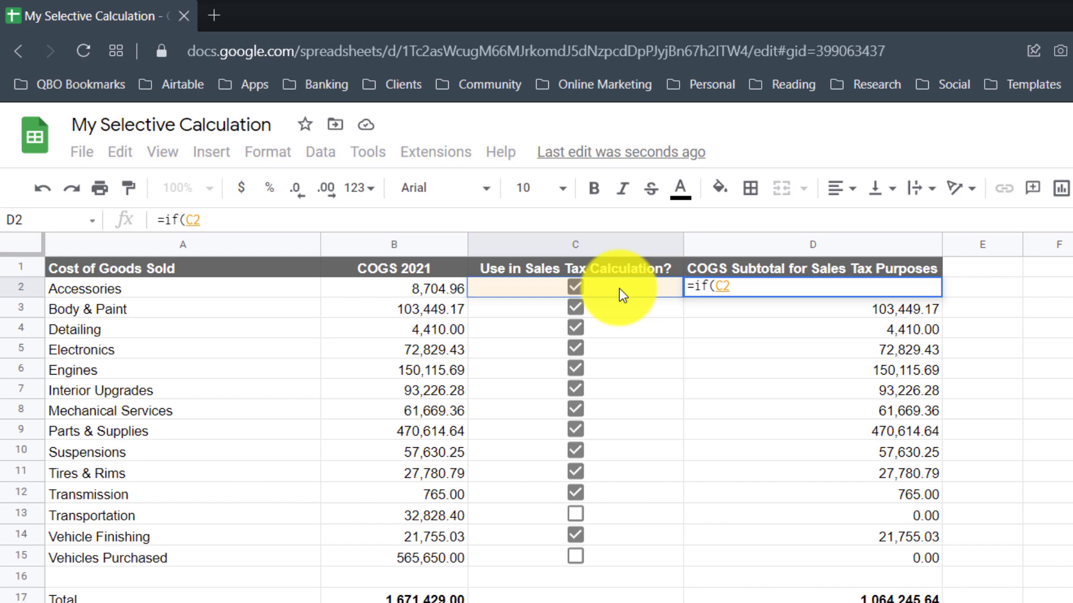
text(=TRUE)
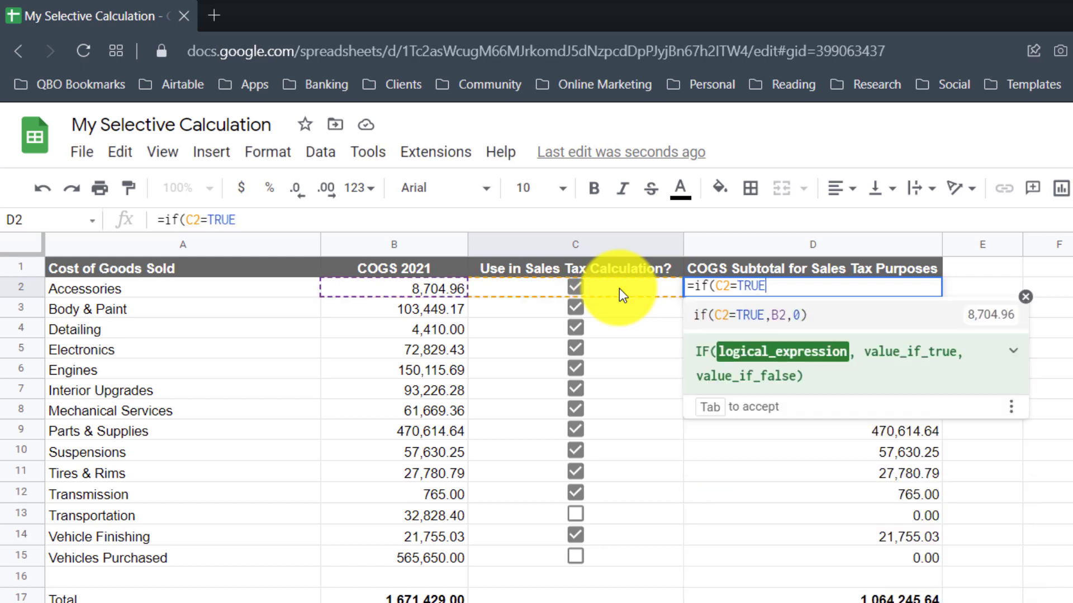
text(,)
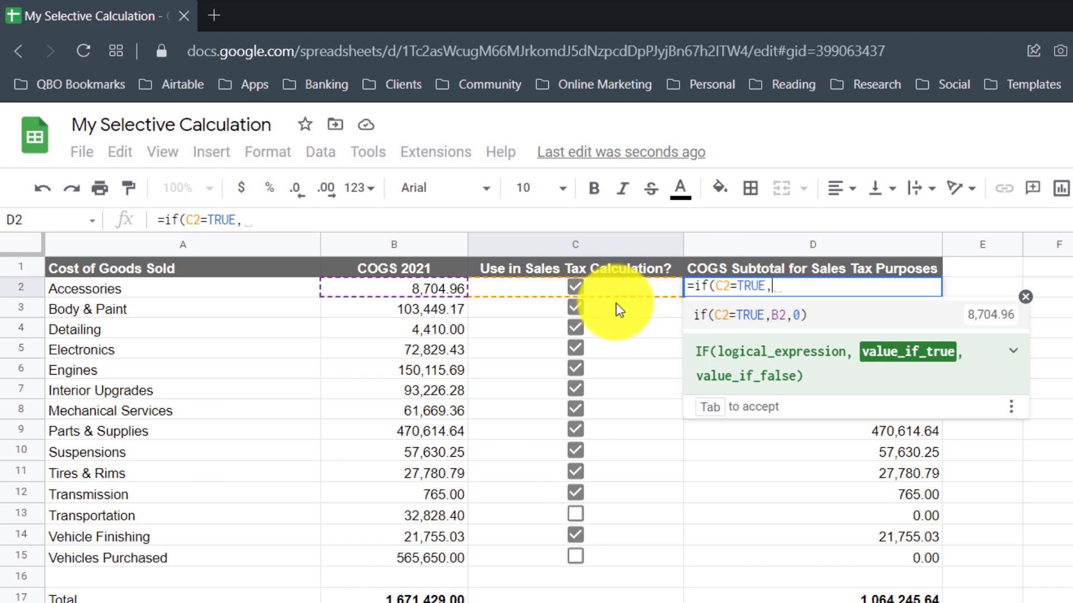
click(419, 291)
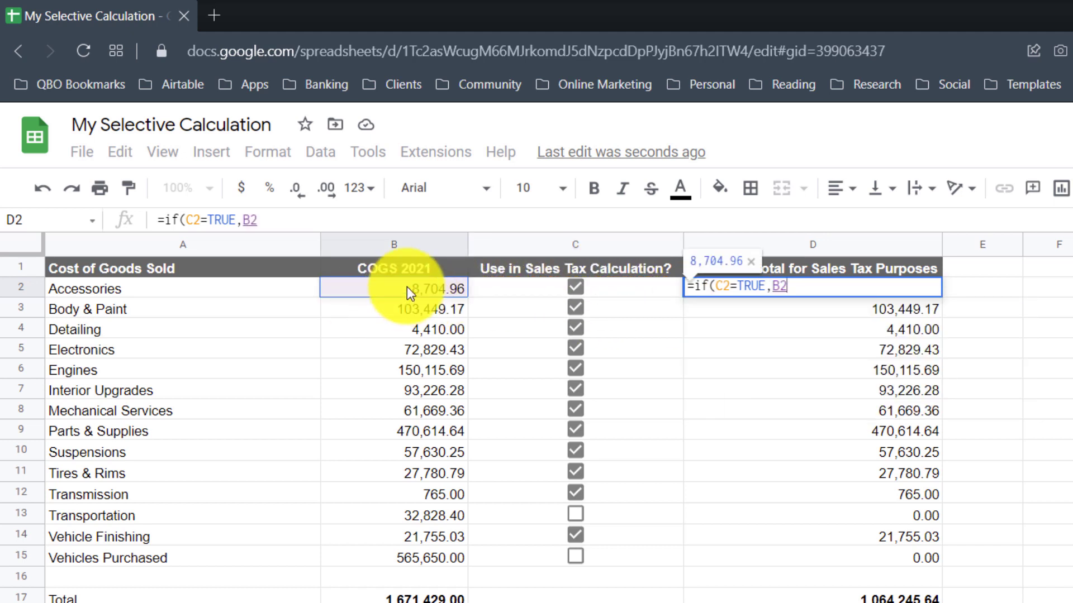
text(, )
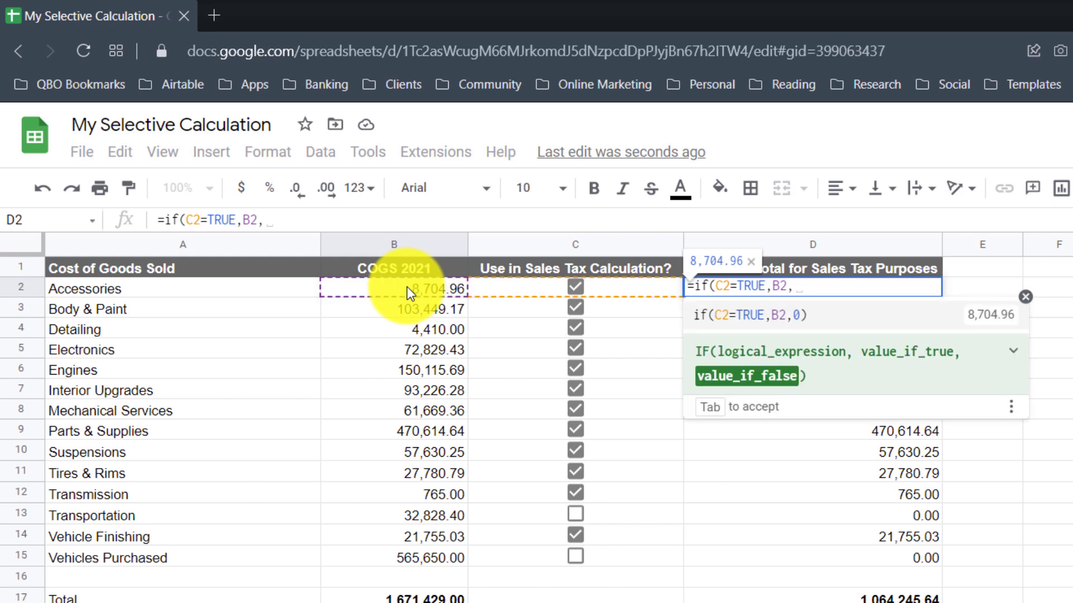
text(0)
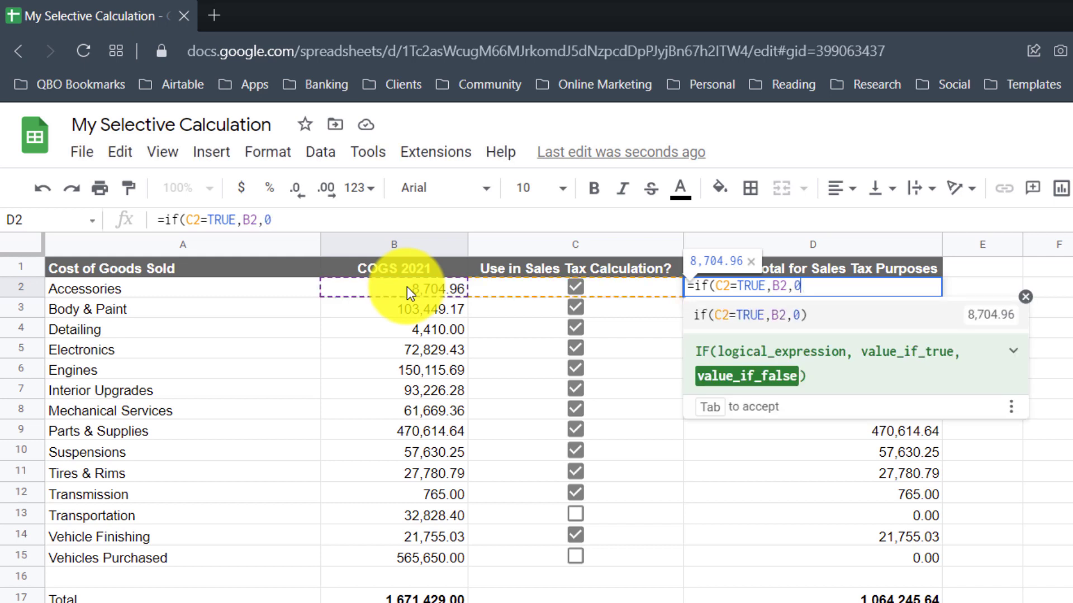
text())
key(Return)
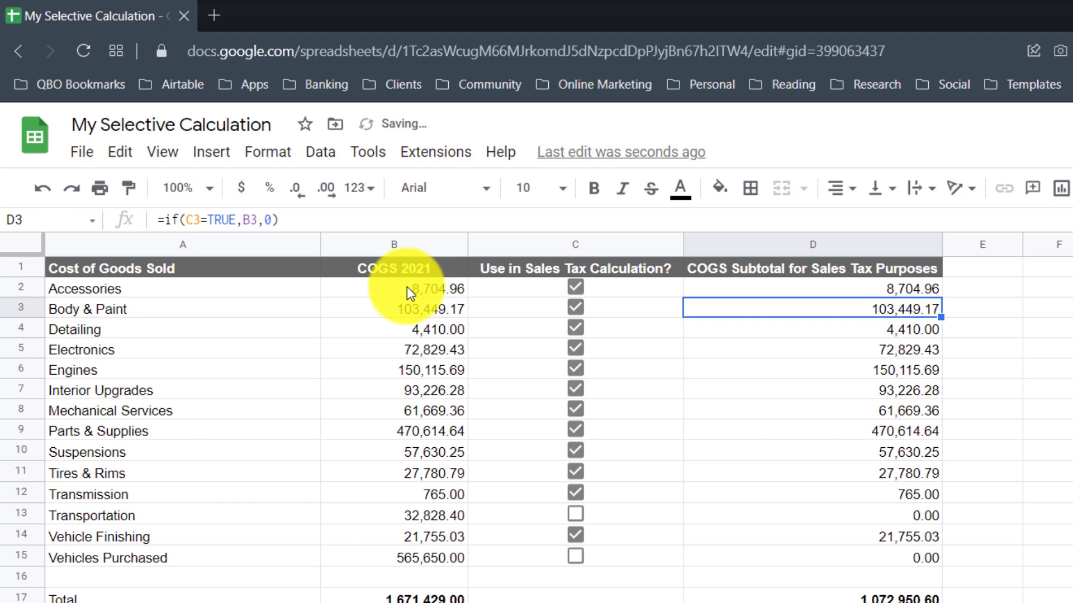
key(Up)
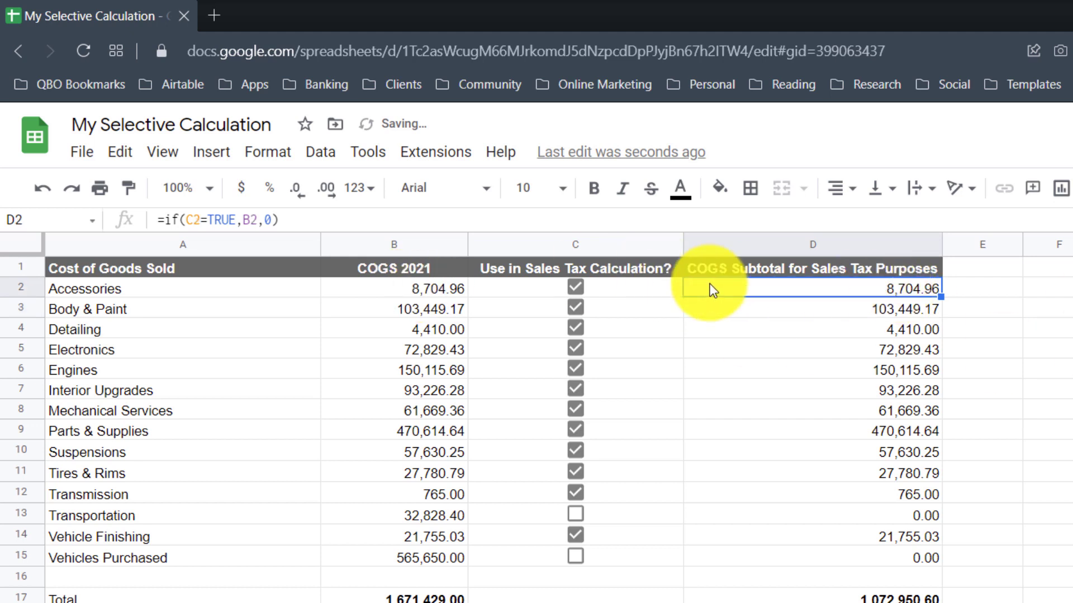
click(577, 289)
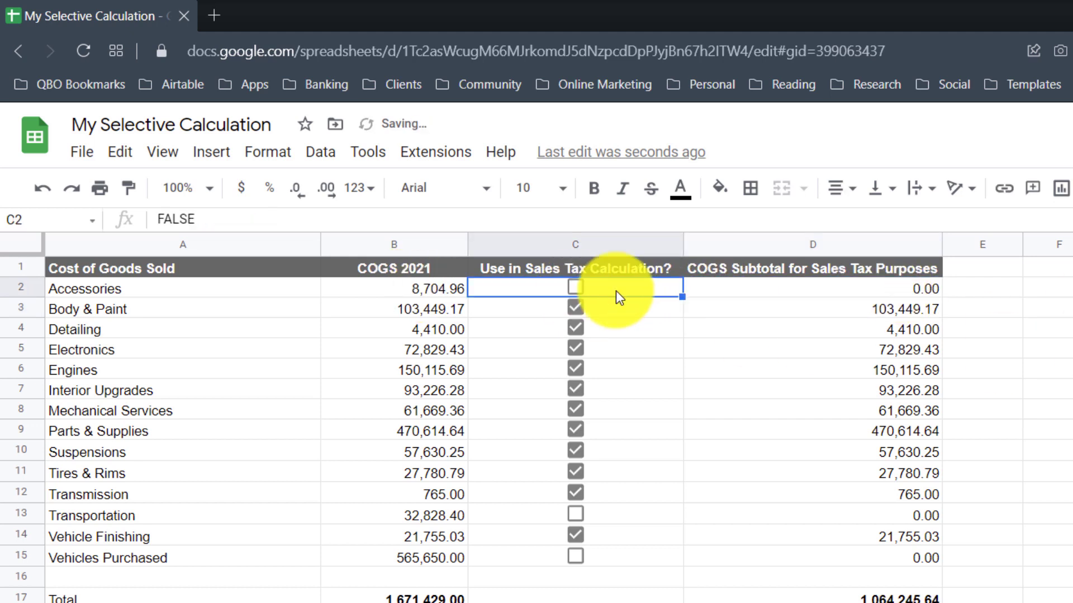
click(832, 290)
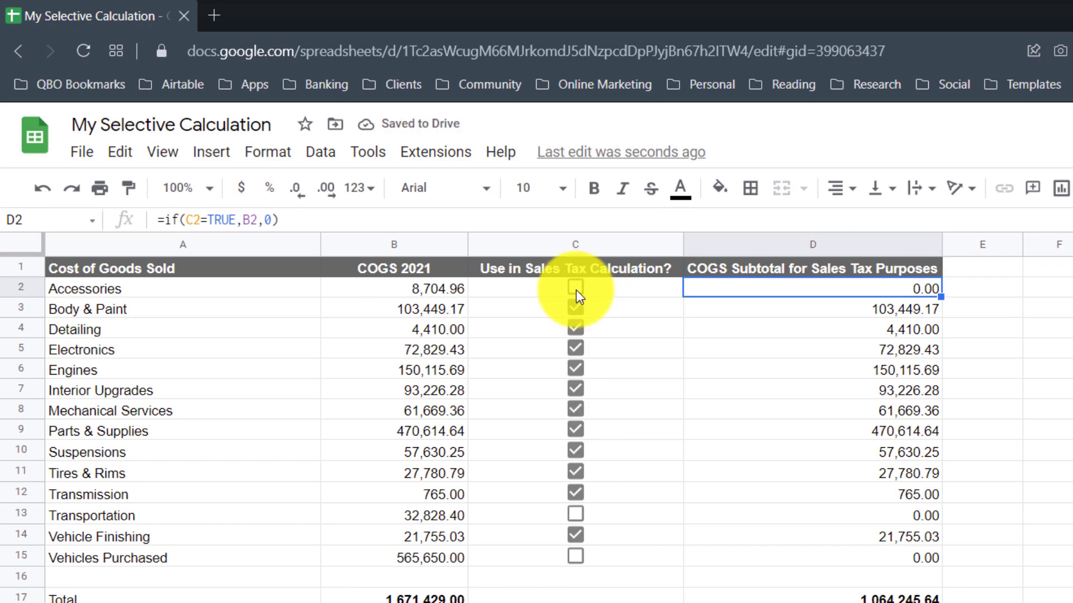
click(575, 289)
click(798, 289)
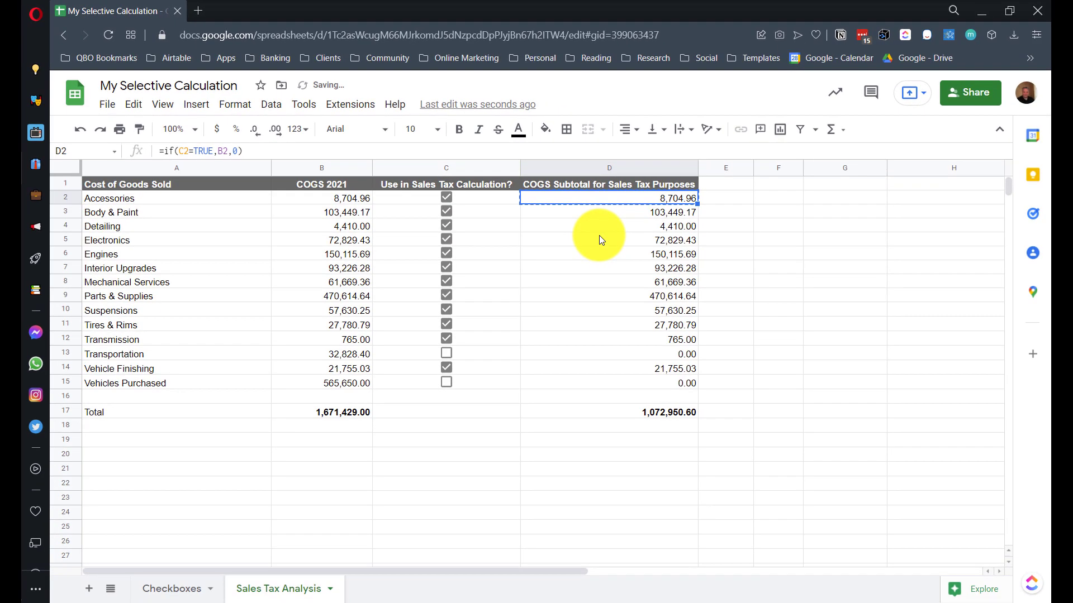
key(ctrl+shift+Down)
key(Down)
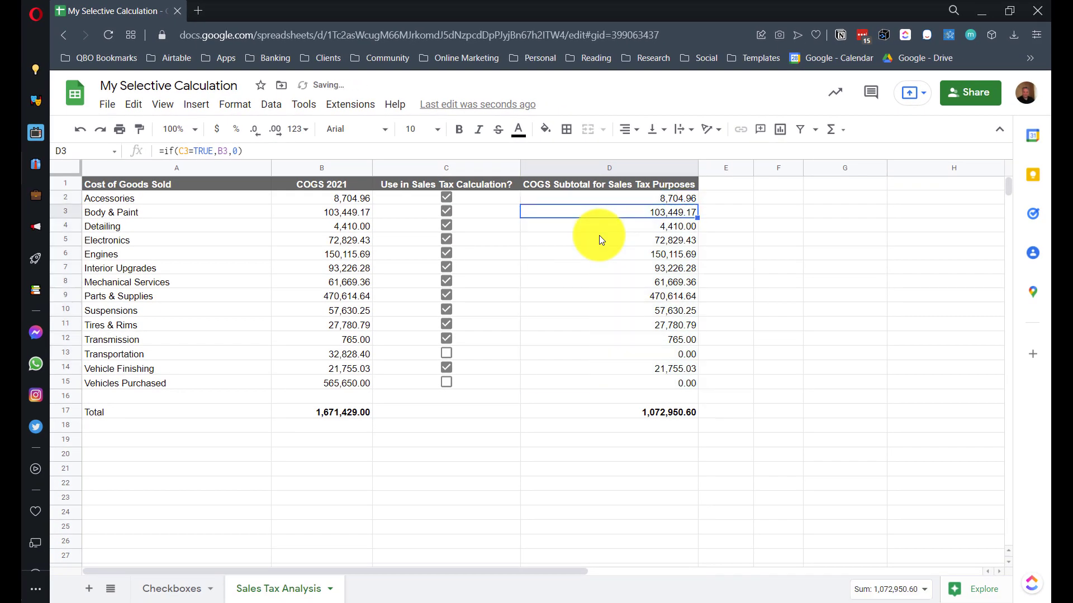
key(Down)
key(Down)
key(Down)
key(Down)
key(ctrl+Down)
key(Up)
key(Left)
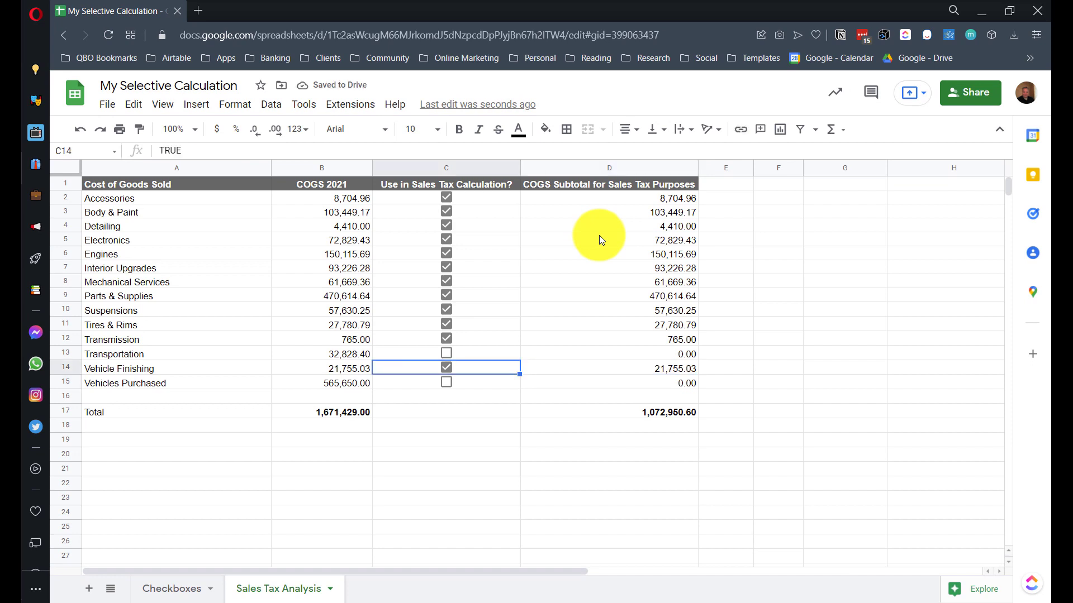
key(Right)
click(660, 283)
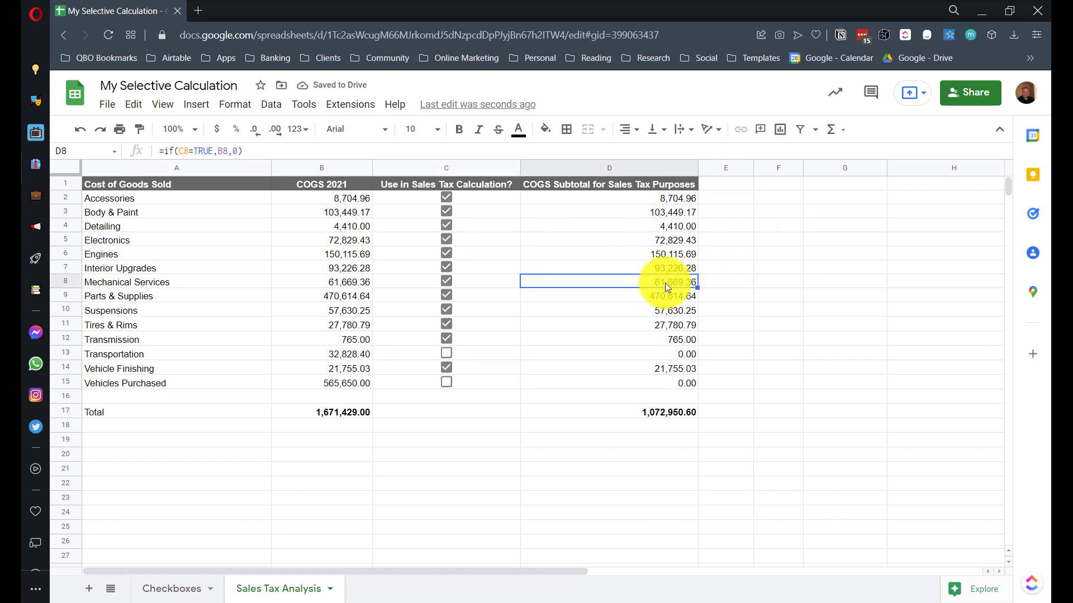
click(470, 287)
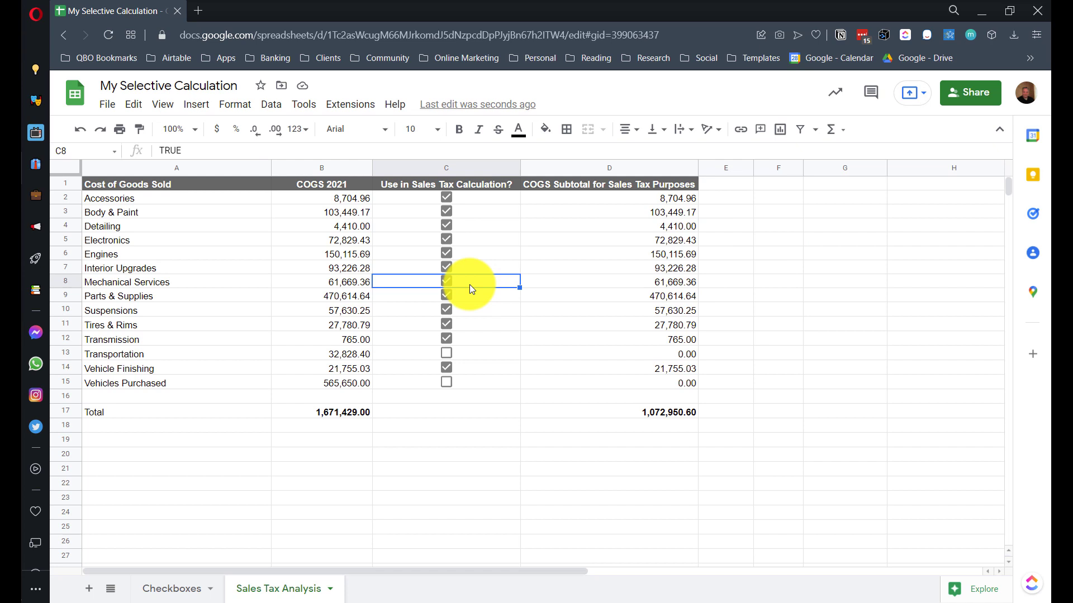
click(349, 282)
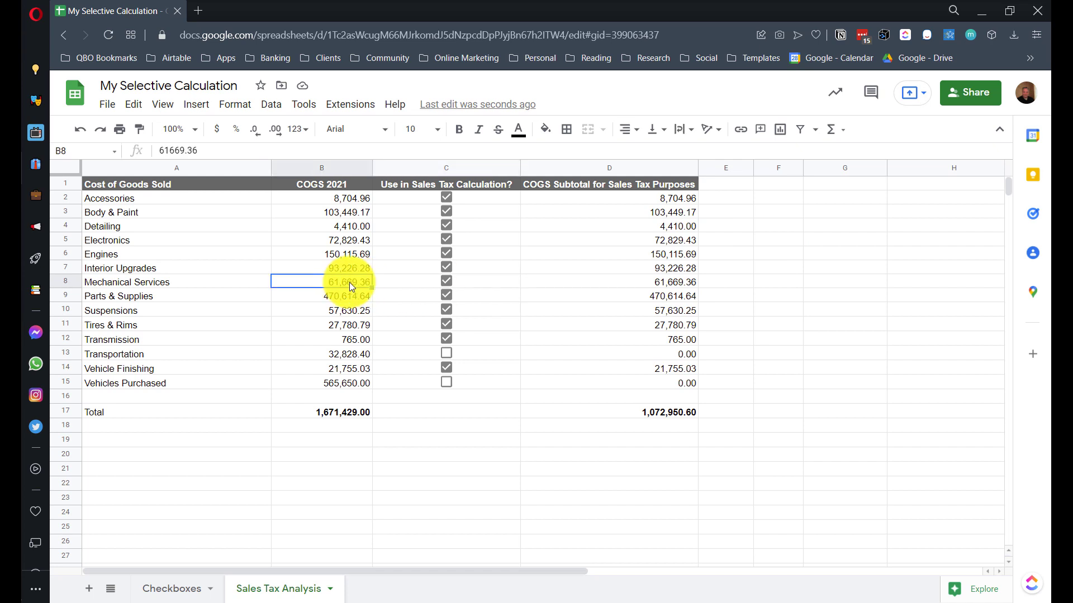
click(615, 288)
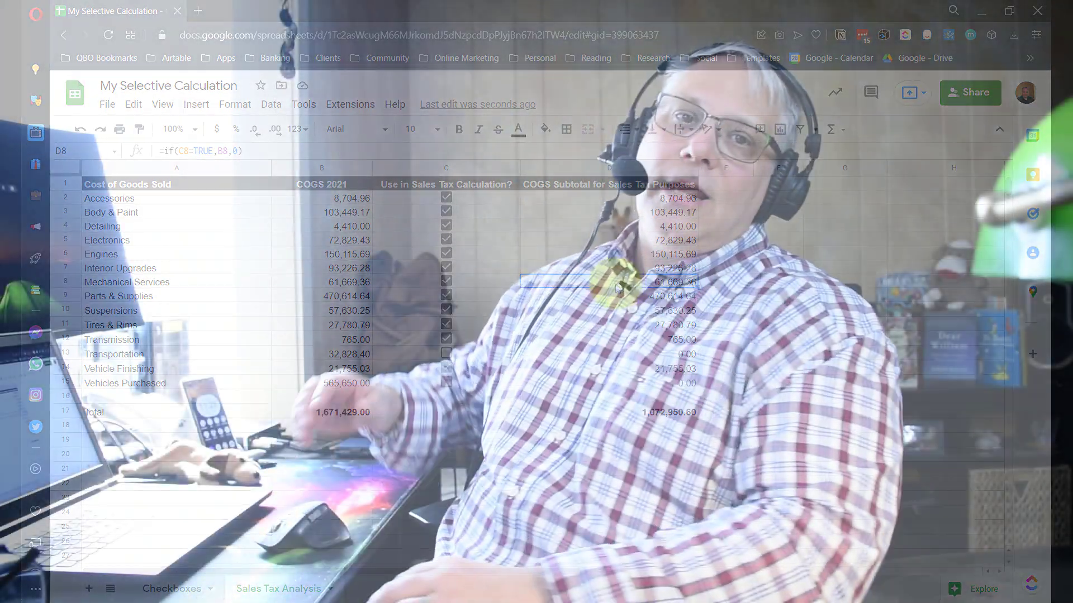